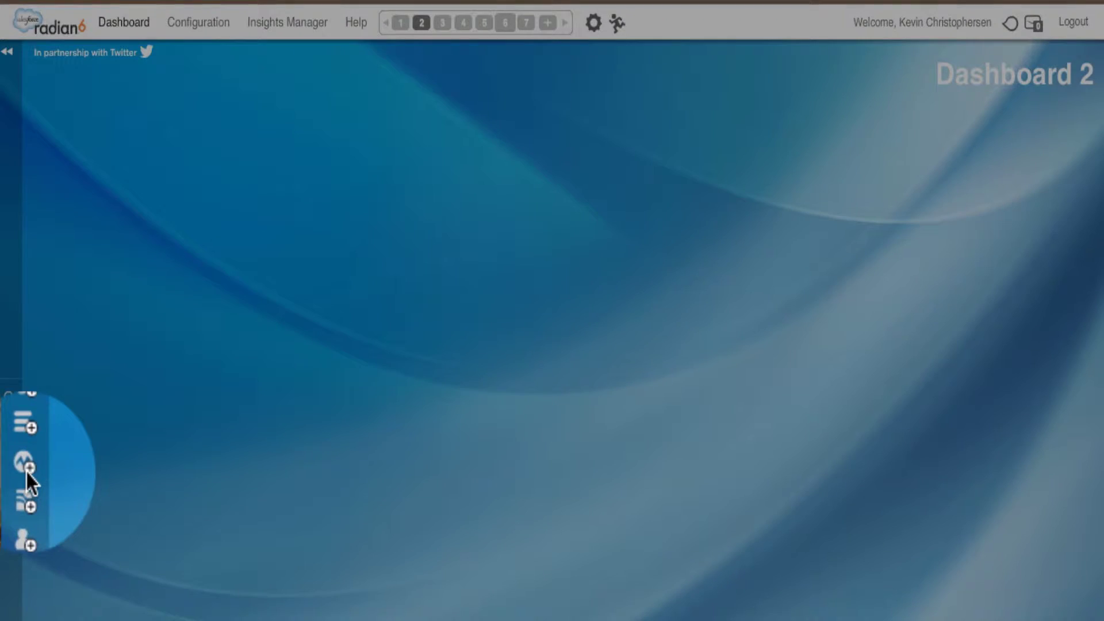
Add a Topic Trends widget titled 'gourmet Ice Cream' using the gourmet ice cream profile
{"action": "left_click", "coordinate": [26, 488]}
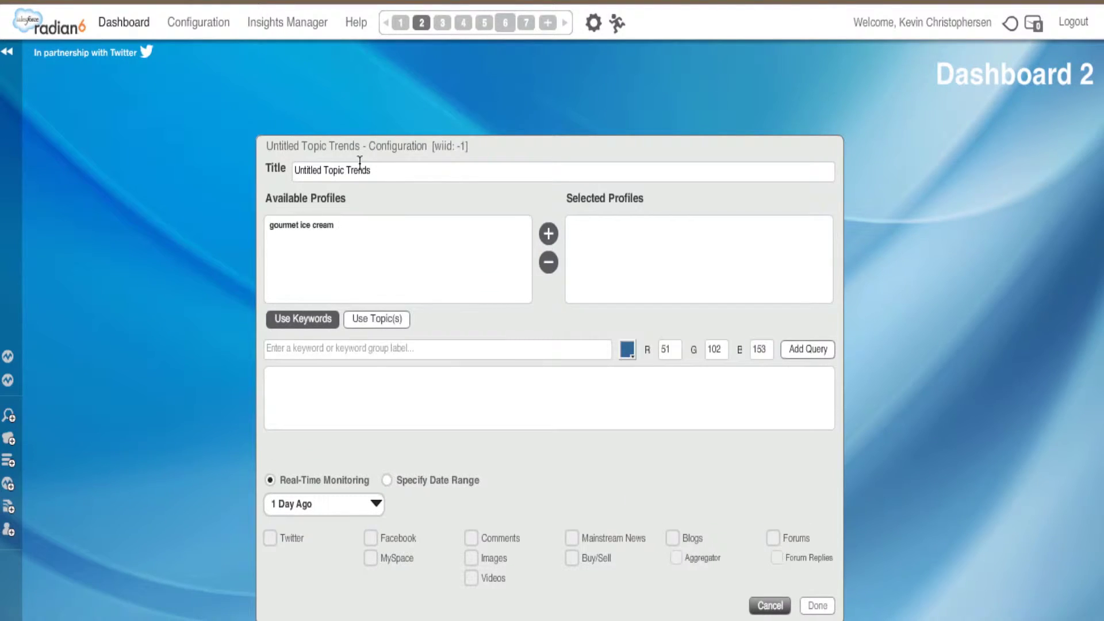
{"action": "left_click_drag", "start_coordinate": [373, 169], "coordinate": [293, 171]}
{"action": "type", "text": "g"}
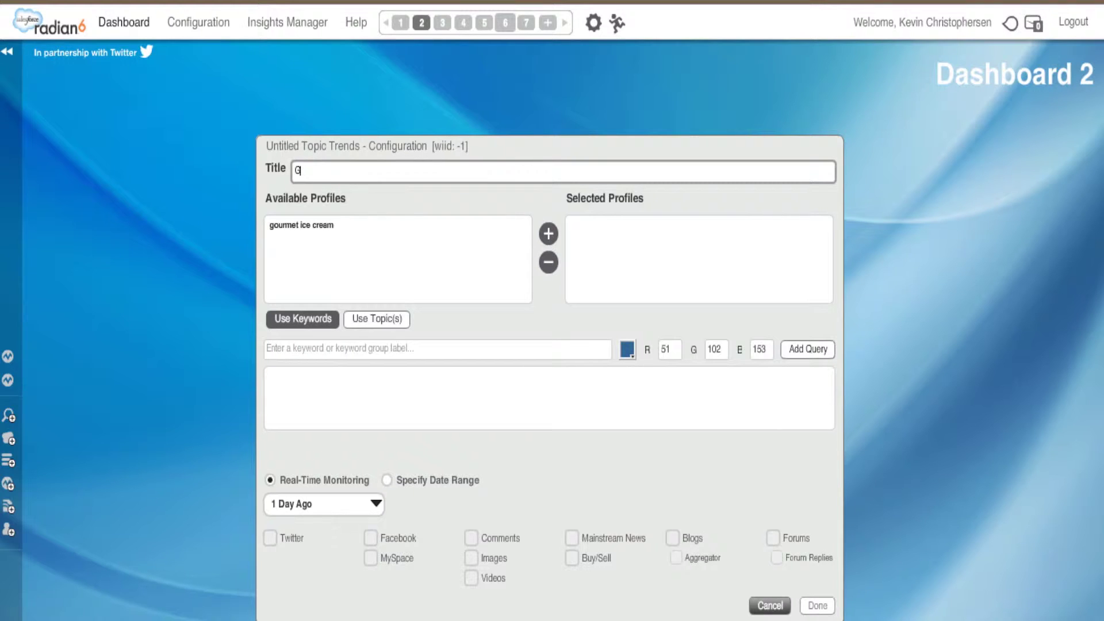
{"action": "type", "text": "ourmet Ice Cream"}
{"action": "left_click", "coordinate": [305, 229]}
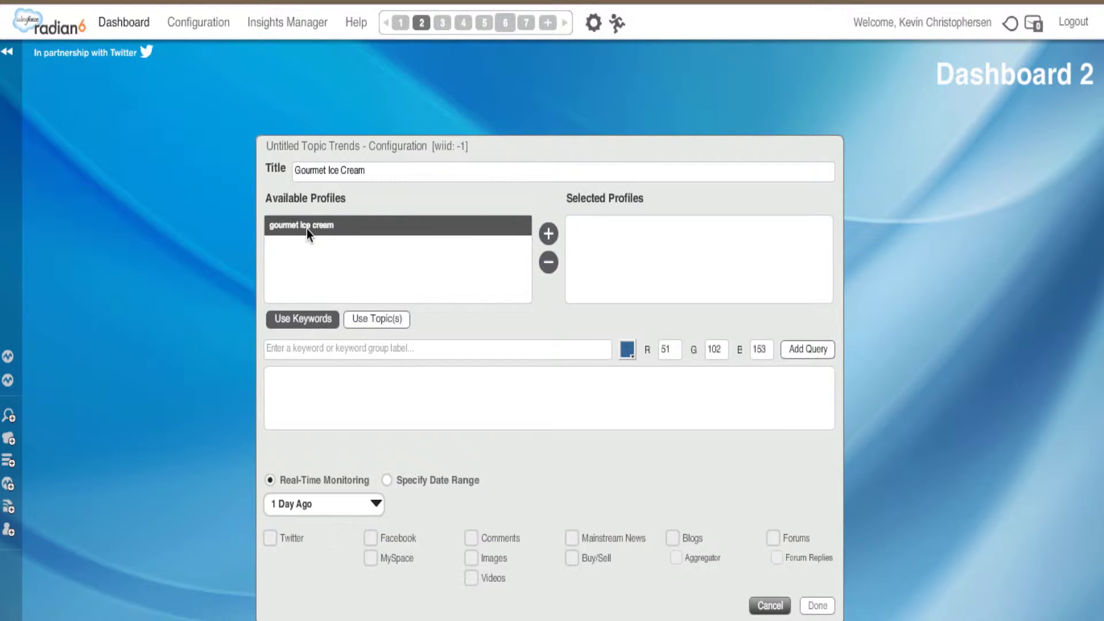
{"action": "left_click", "coordinate": [549, 234]}
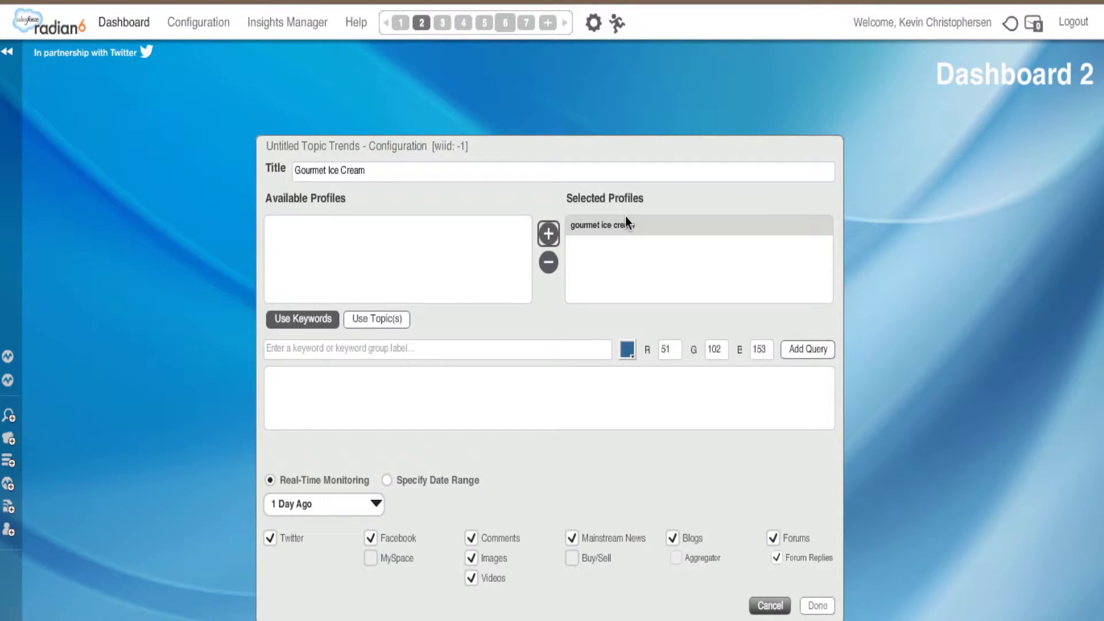
Switch the widget to Use Keywords and enter 'Gourmet Ice Cream' as the keyword
{"action": "left_click", "coordinate": [399, 318]}
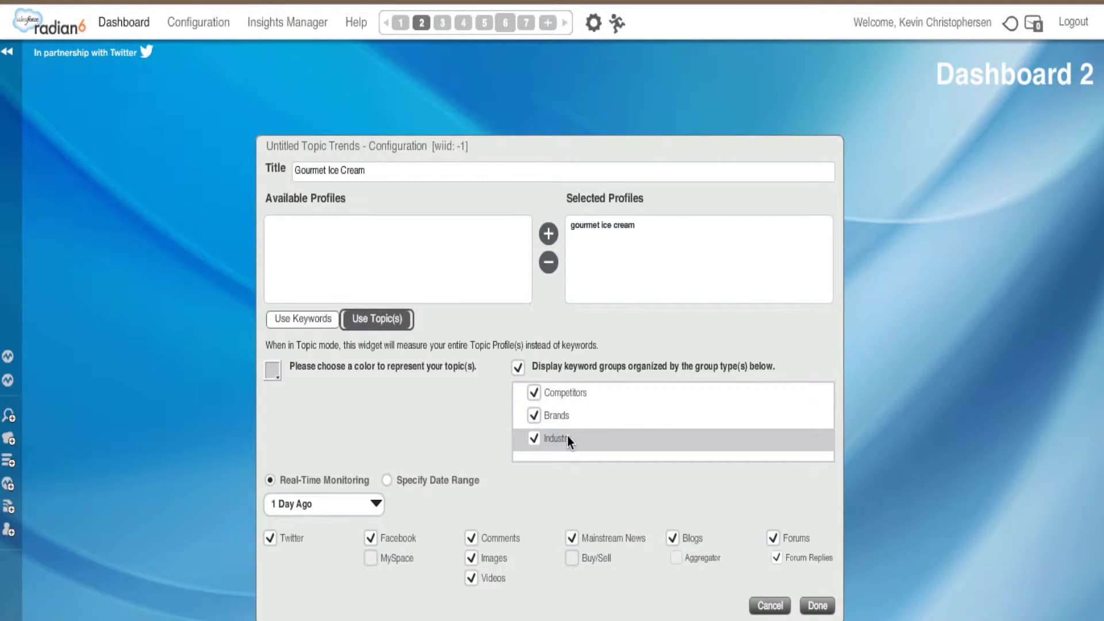
{"action": "left_click", "coordinate": [325, 319]}
{"action": "left_click", "coordinate": [321, 350]}
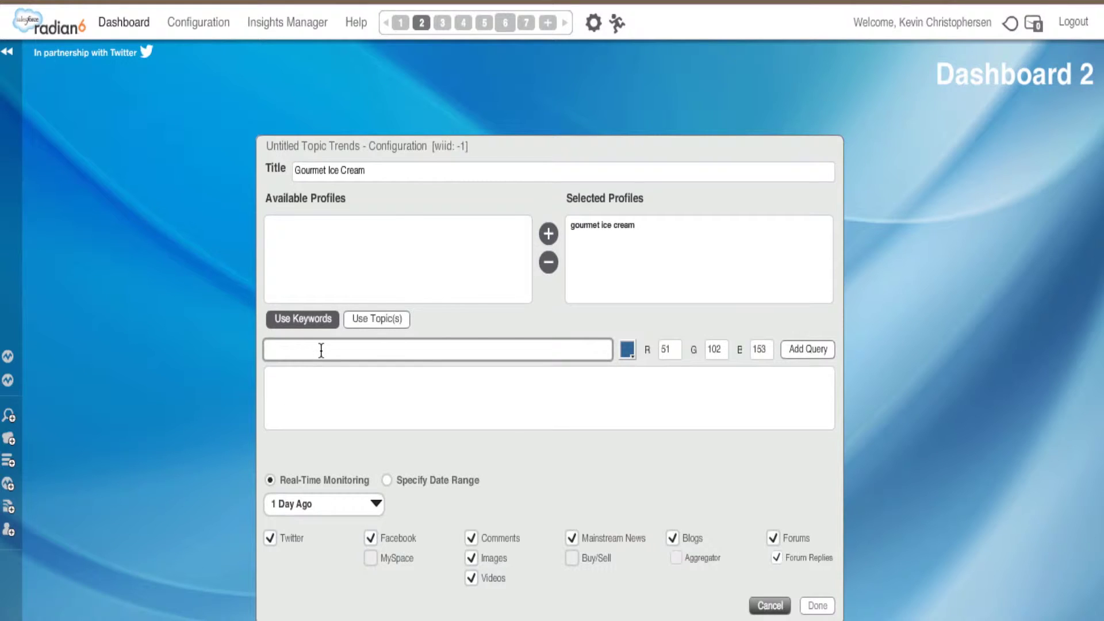
{"action": "type", "text": "Gourmet Ice Cream"}
Add a query from the Keyword Groups list, choosing the 'gourmet ice cream / Dove' group
{"action": "left_click", "coordinate": [804, 347]}
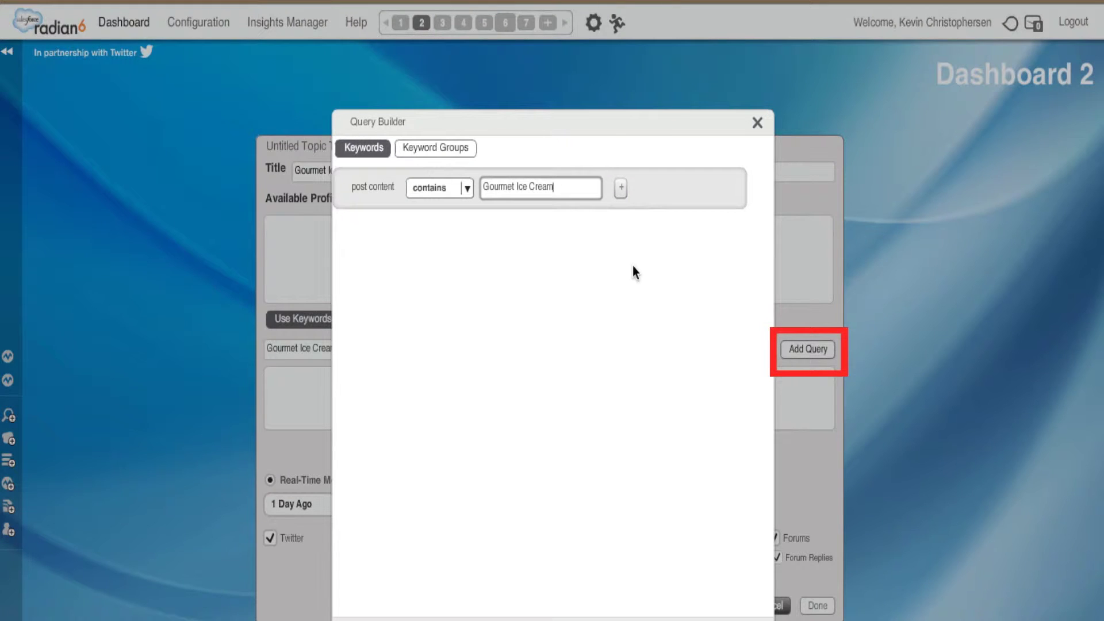
{"action": "left_click", "coordinate": [423, 151]}
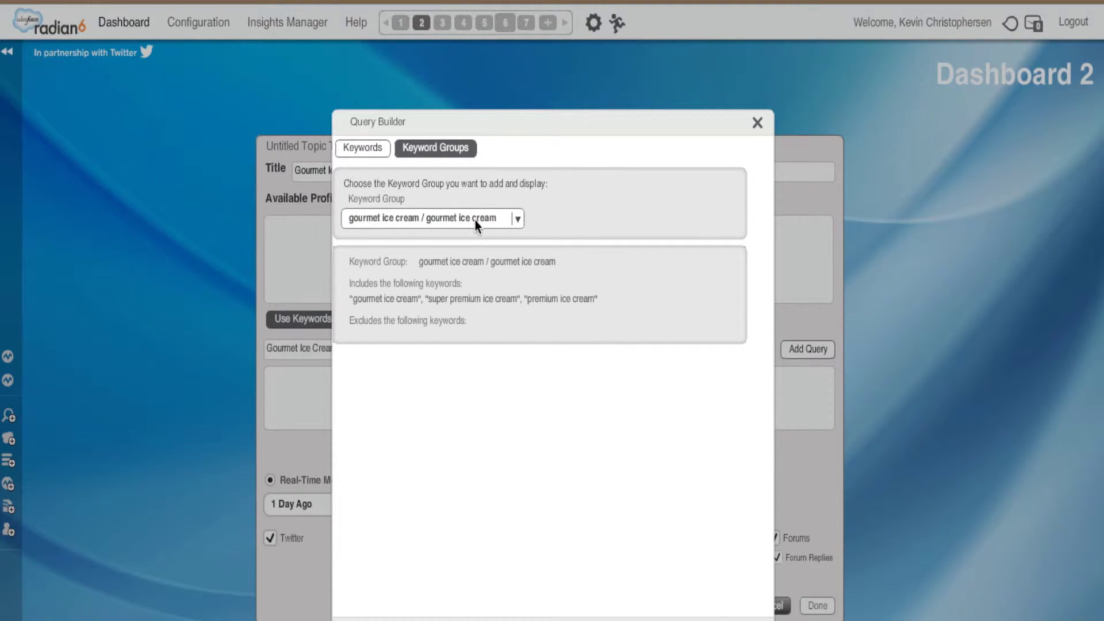
{"action": "left_click", "coordinate": [513, 219]}
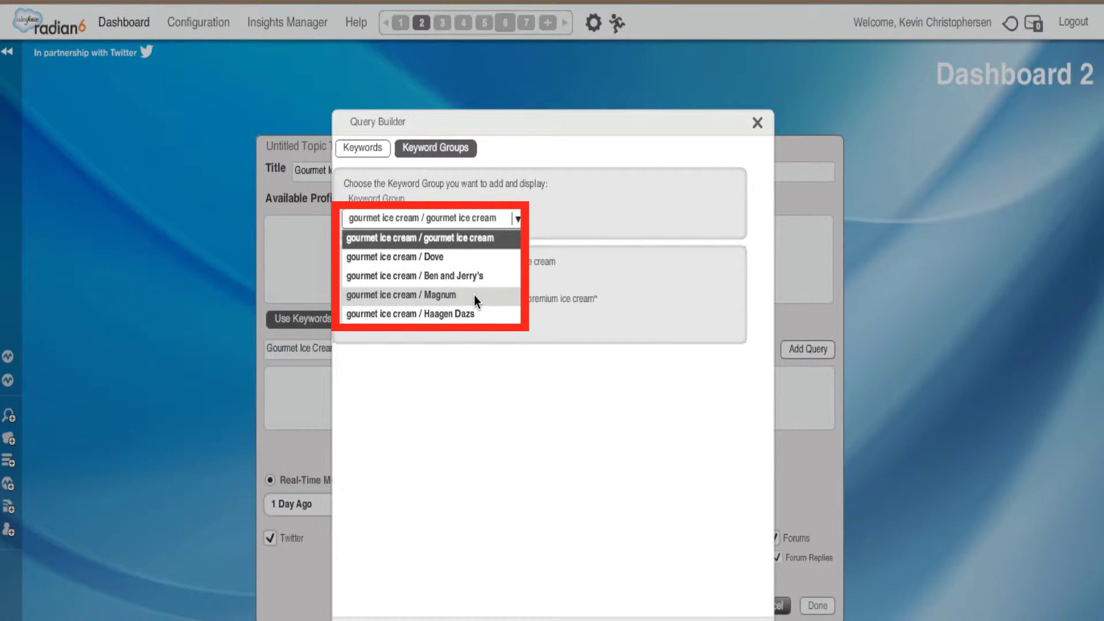
{"action": "left_click", "coordinate": [471, 259]}
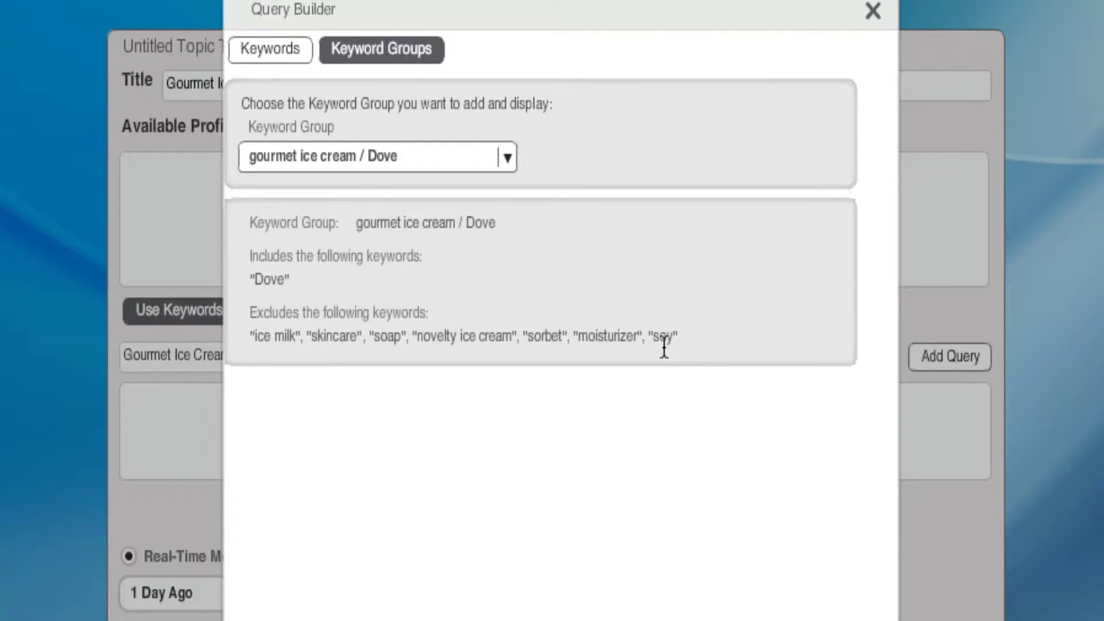
{"action": "left_click", "coordinate": [515, 164]}
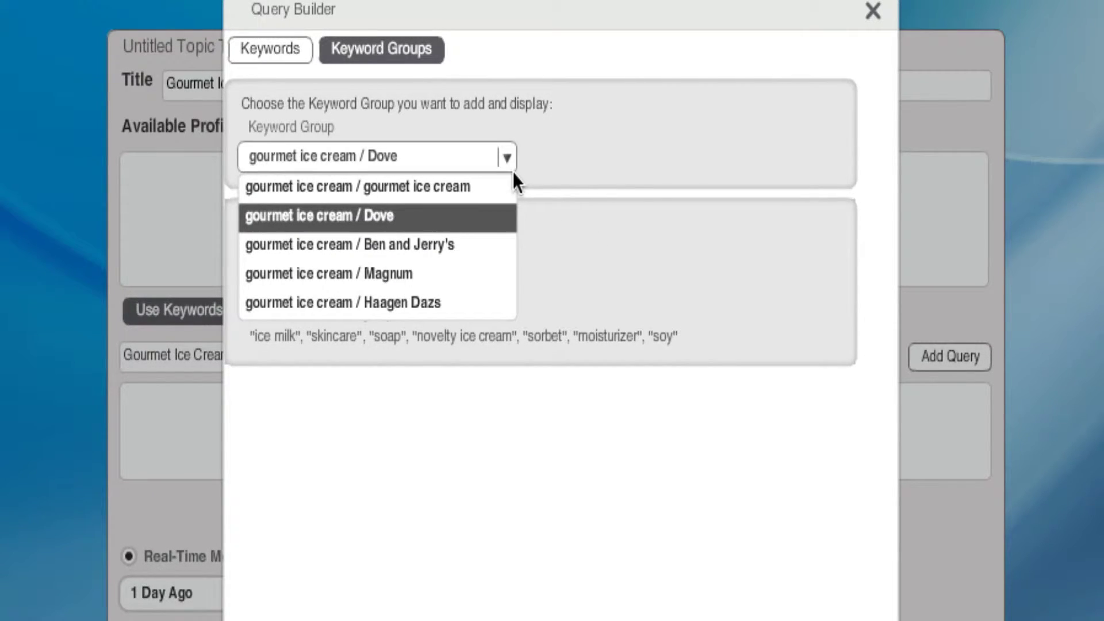
{"action": "left_click", "coordinate": [482, 187]}
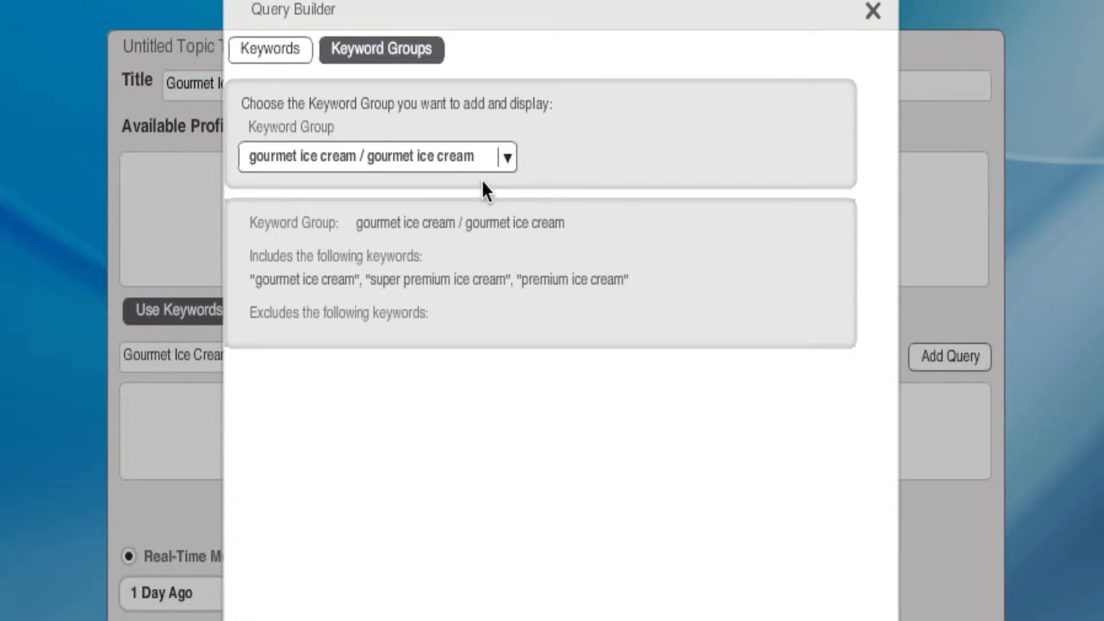
{"action": "left_click", "coordinate": [500, 157]}
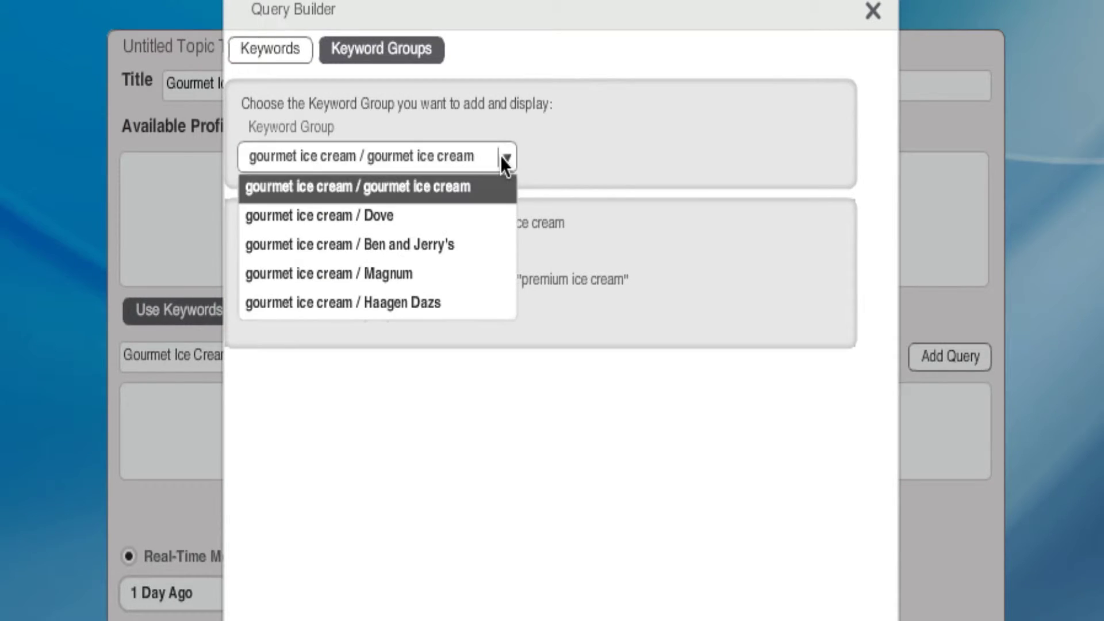
{"action": "left_click", "coordinate": [474, 216]}
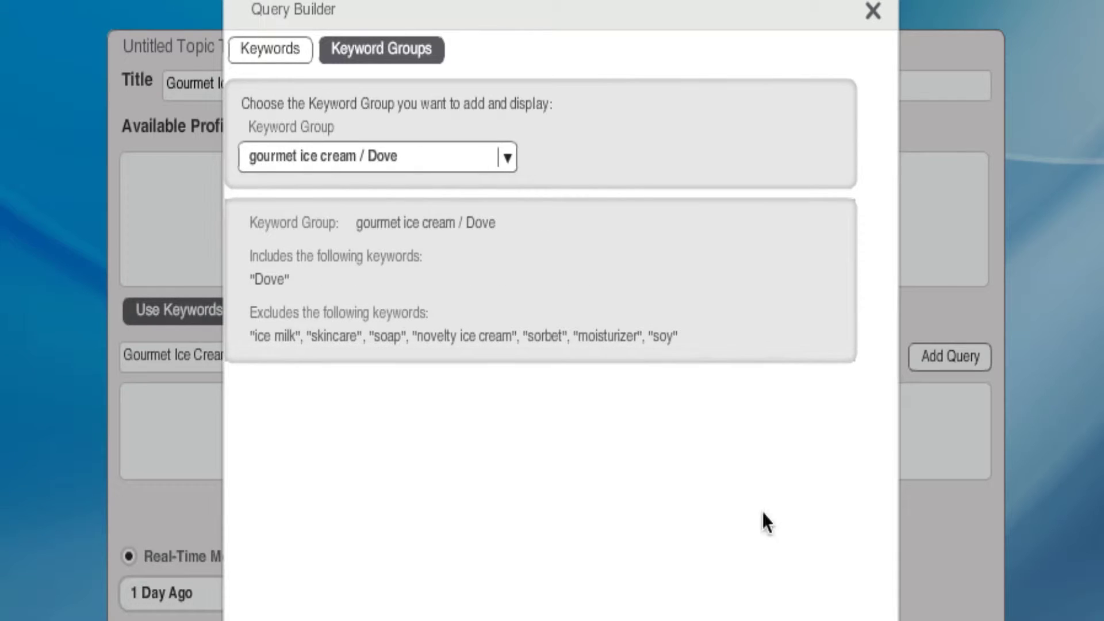
Confirm the Dove keyword group query and give it dark blue (RGB 0, 0, 153)
{"action": "key", "text": "Return"}
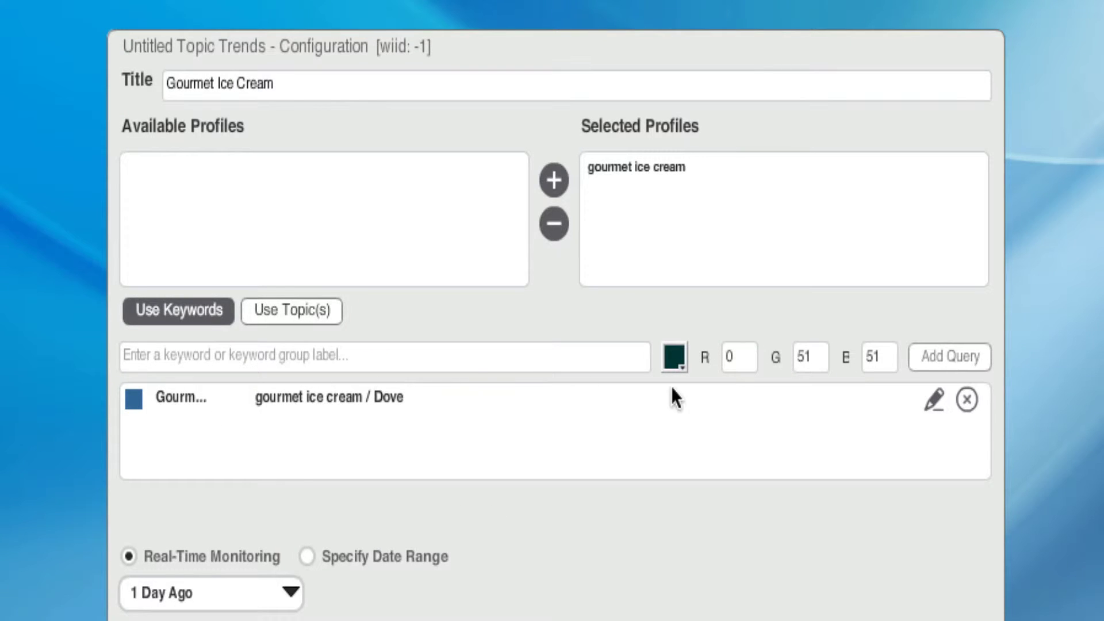
{"action": "left_click", "coordinate": [675, 356]}
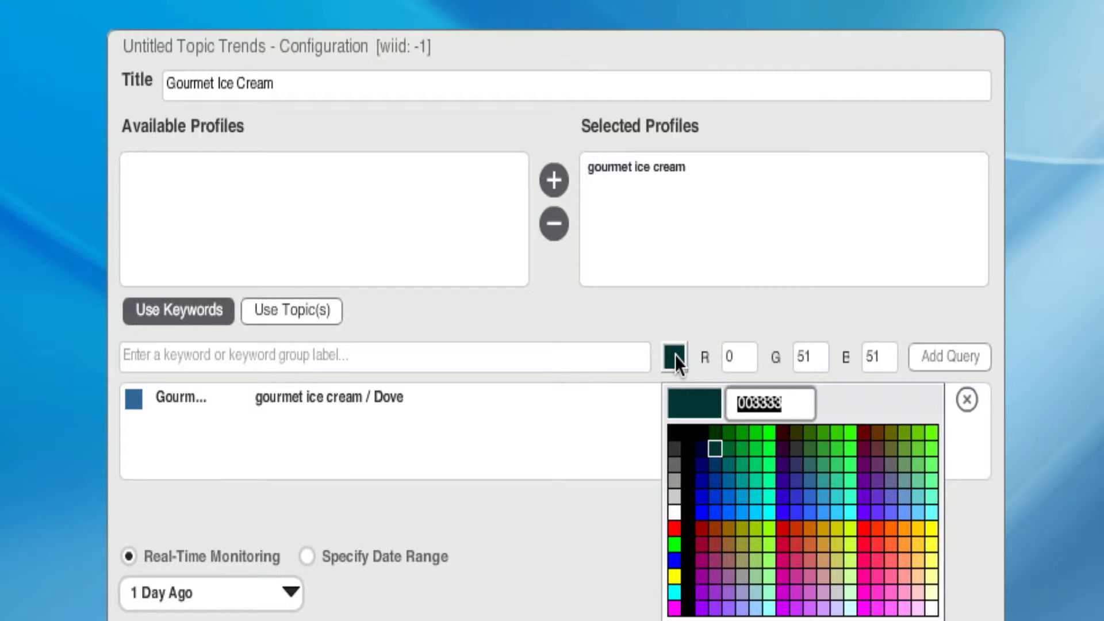
{"action": "left_click", "coordinate": [702, 481]}
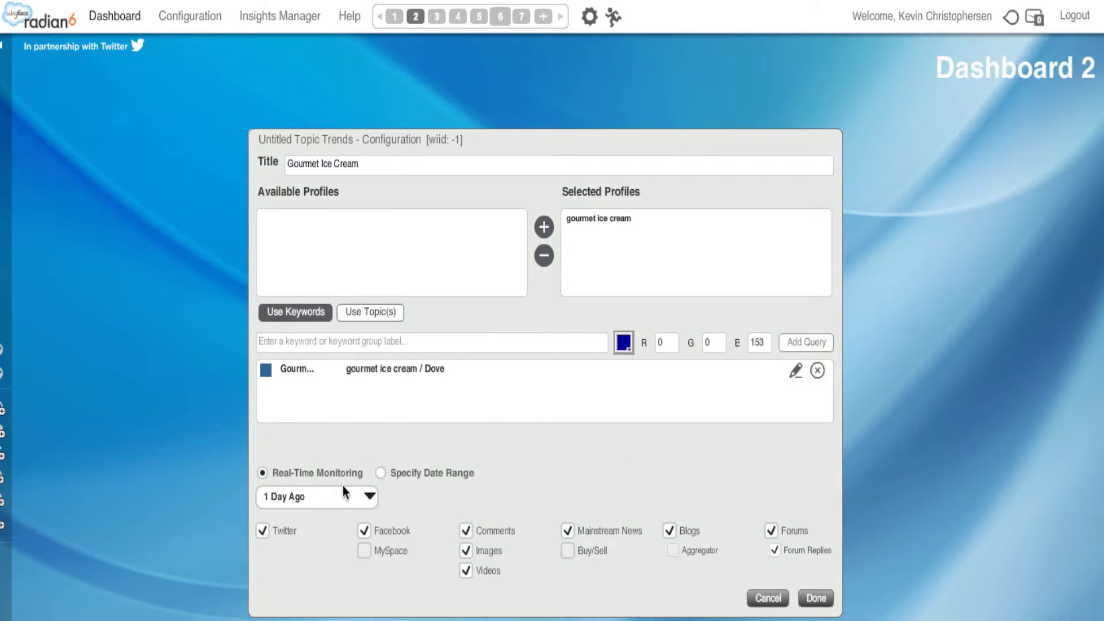
Keep real-time monitoring as the period and create the Gourmet Ice Cream trend widget
{"action": "left_click", "coordinate": [369, 495]}
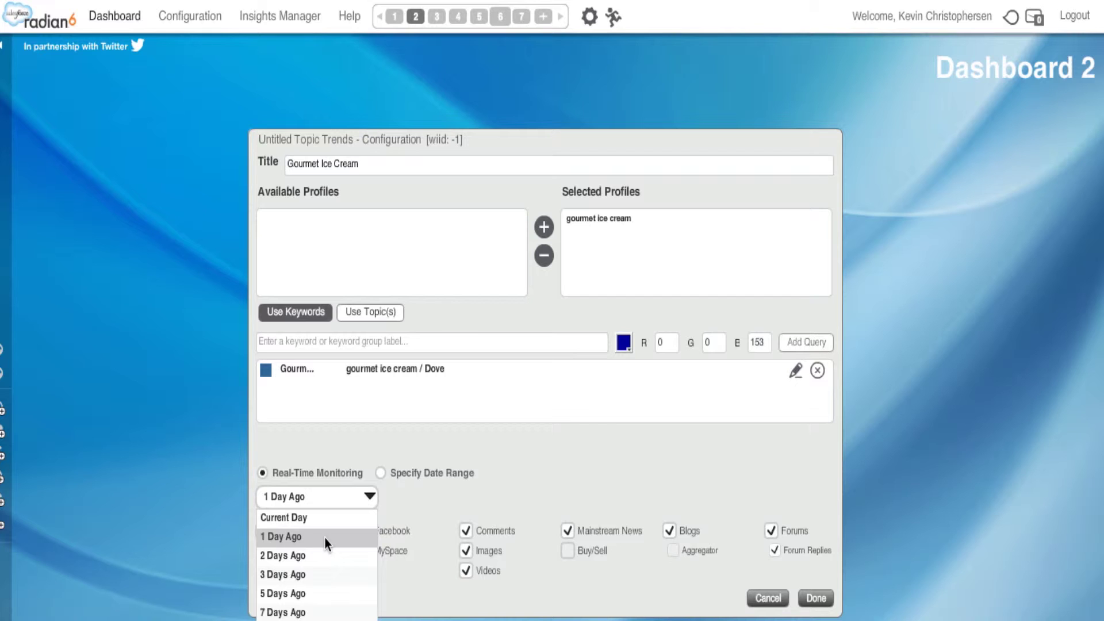
{"action": "left_click", "coordinate": [304, 613]}
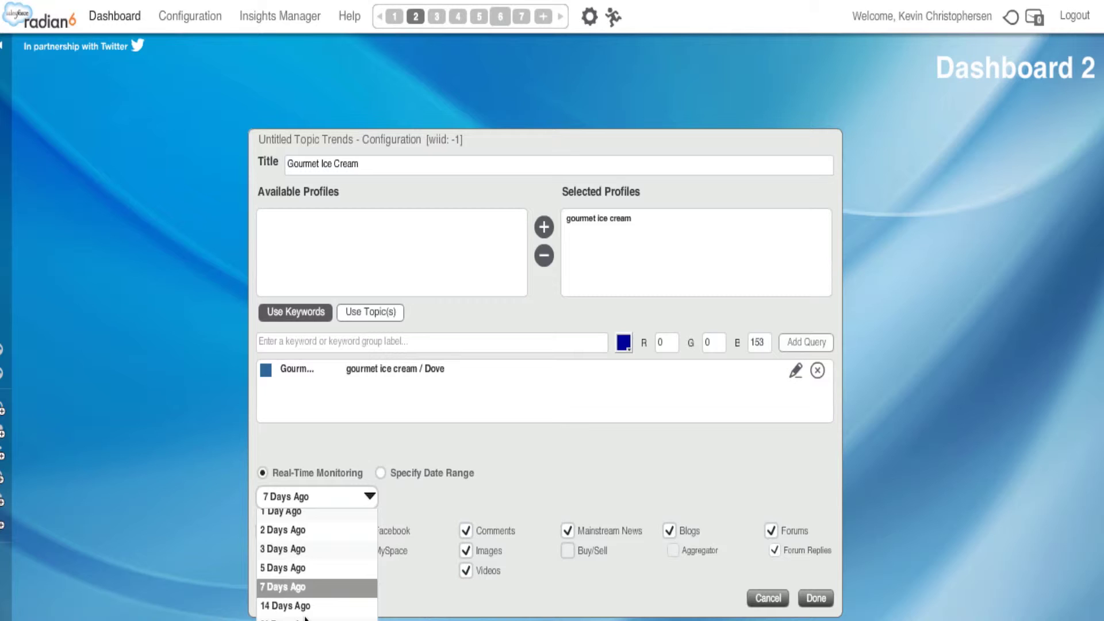
{"action": "left_click", "coordinate": [380, 474]}
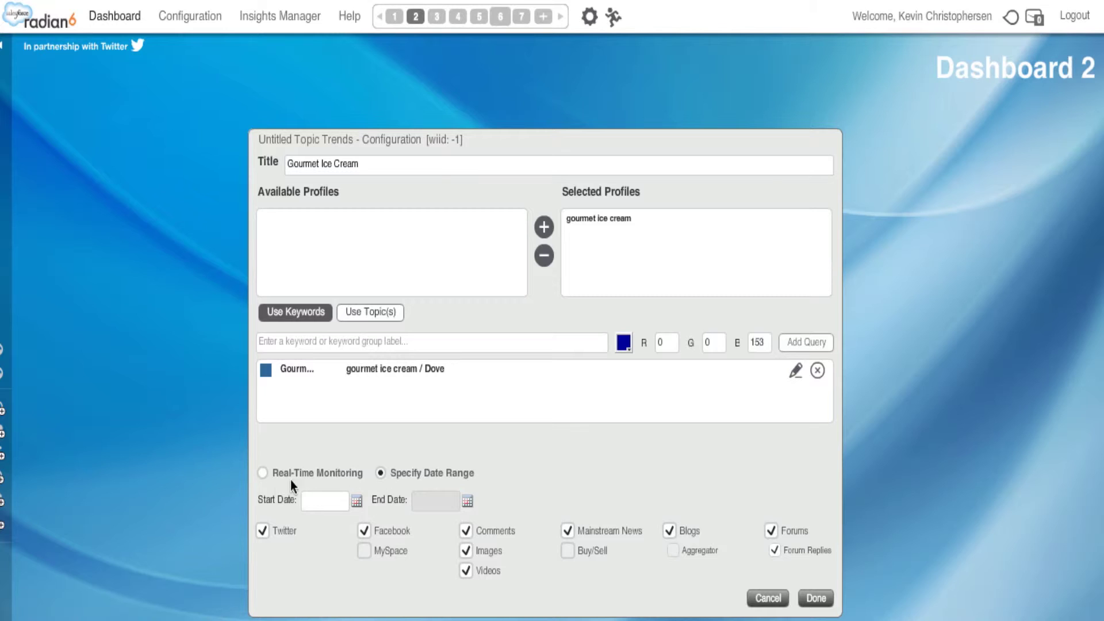
{"action": "left_click", "coordinate": [262, 473]}
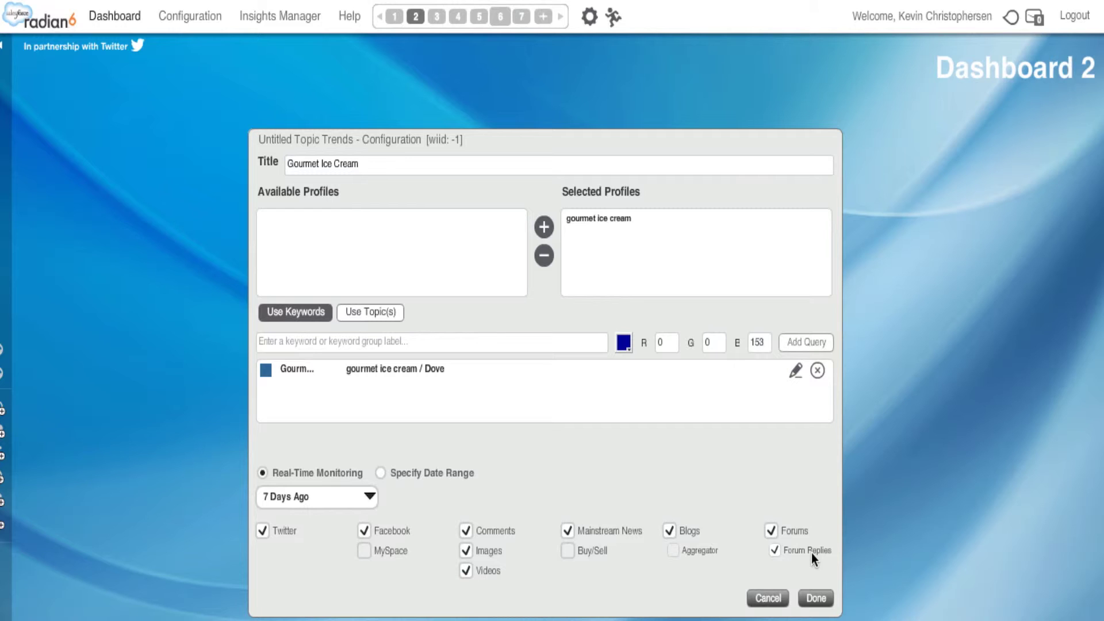
{"action": "left_click", "coordinate": [815, 598]}
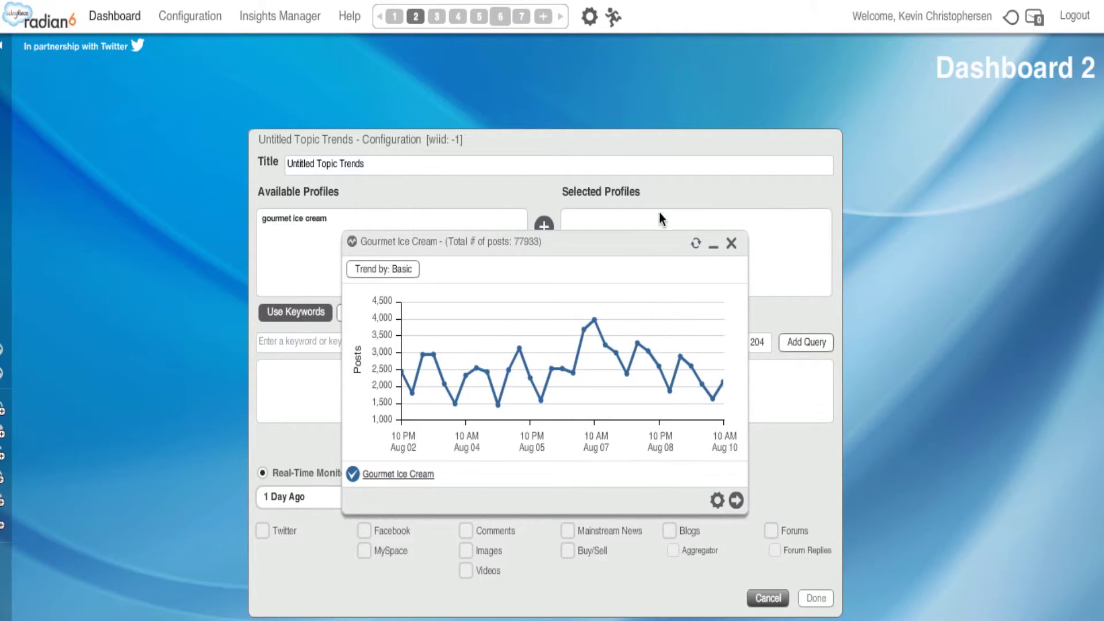
Move the configuration form left and the Gourmet Ice Cream trend chart up and right
{"action": "left_click_drag", "start_coordinate": [657, 135], "coordinate": [301, 261]}
{"action": "left_click_drag", "start_coordinate": [631, 247], "coordinate": [720, 154]}
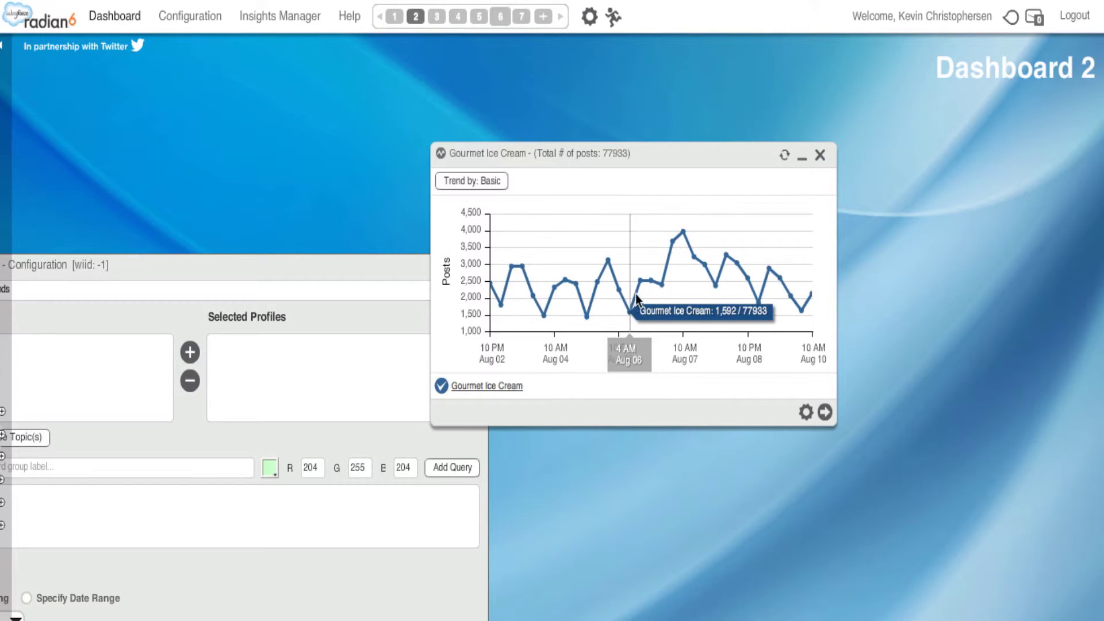
Open the river of news for the Aug 07 peak, then the Aug 06 4 AM point's menu
{"action": "left_click", "coordinate": [681, 231]}
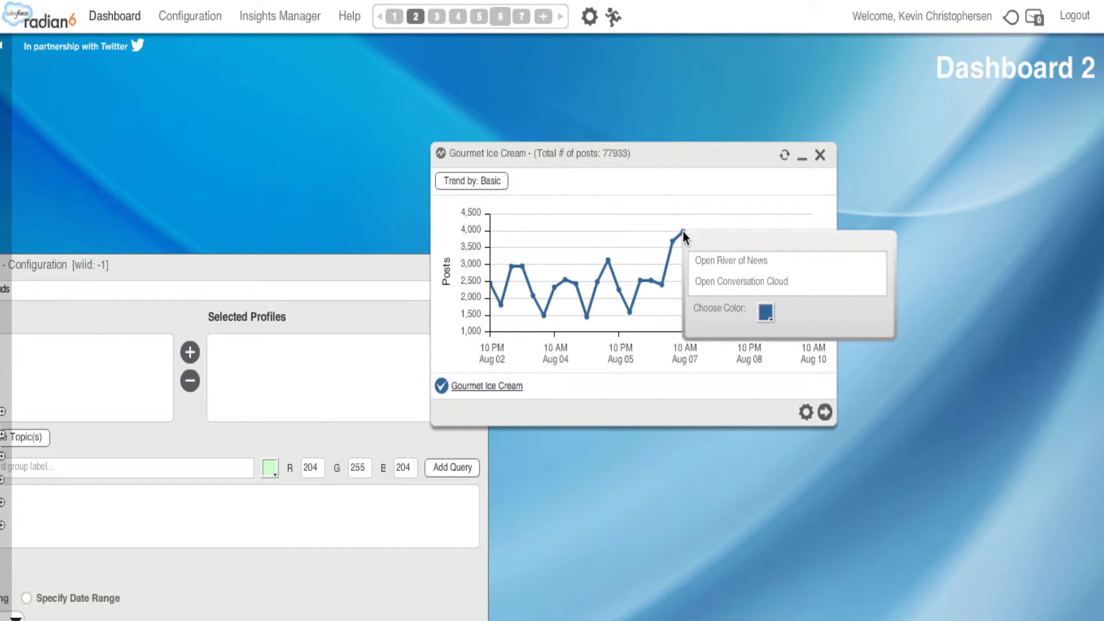
{"action": "left_click", "coordinate": [713, 259]}
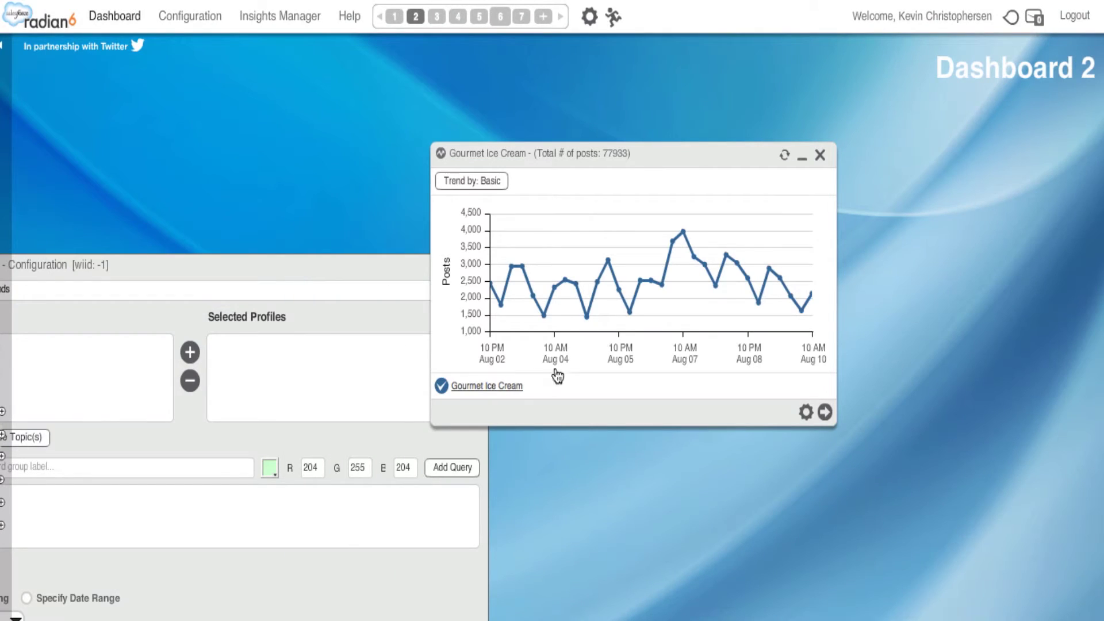
{"action": "mouse_move", "coordinate": [660, 304]}
{"action": "mouse_move", "coordinate": [631, 314]}
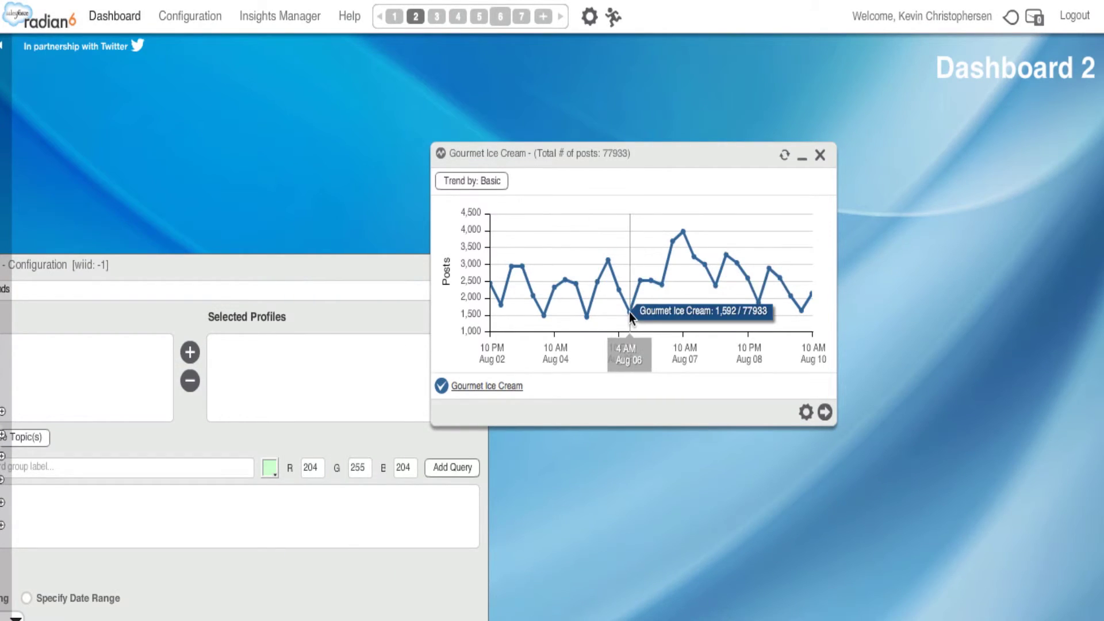
{"action": "left_click", "coordinate": [628, 312]}
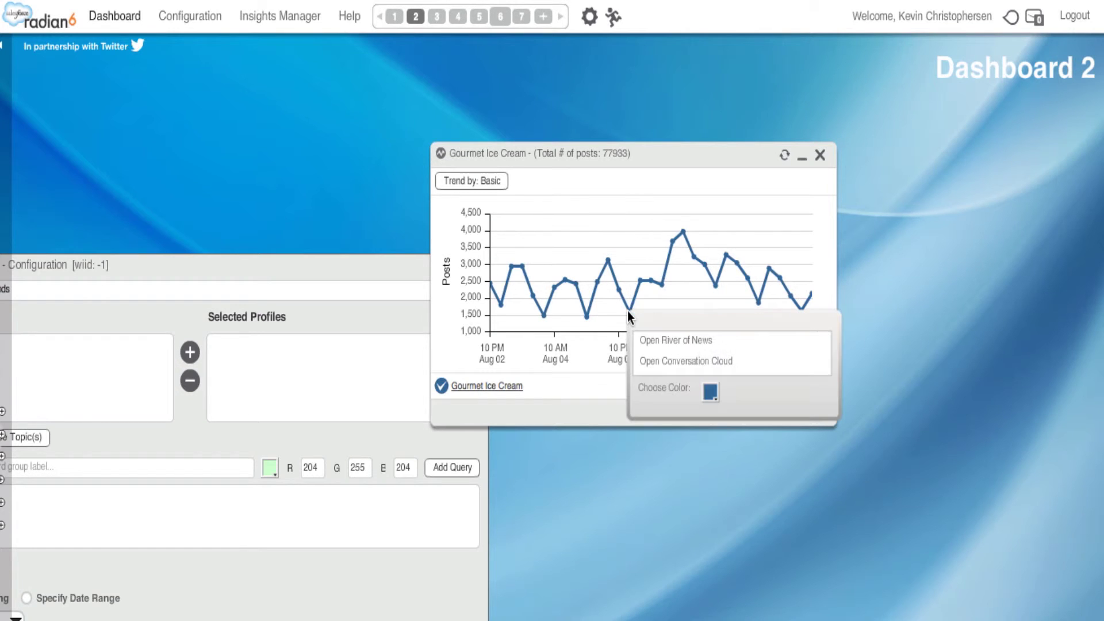
View the Aug 06 conversation cloud, then list Gourmet Ice Cream's trend breakdown options
{"action": "left_click", "coordinate": [651, 361]}
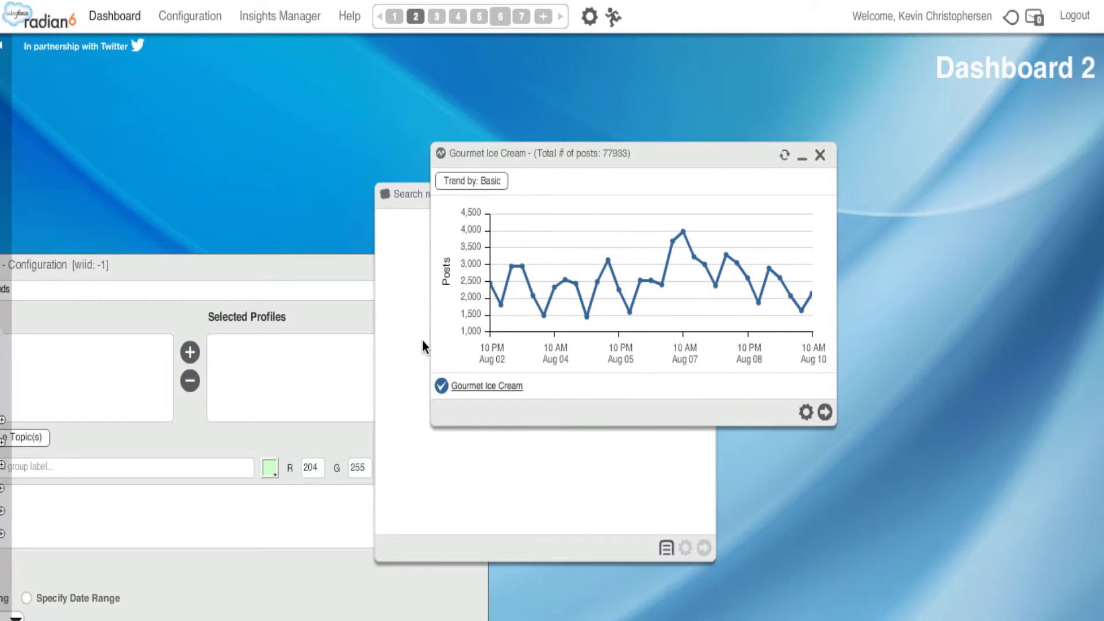
{"action": "left_click", "coordinate": [422, 341]}
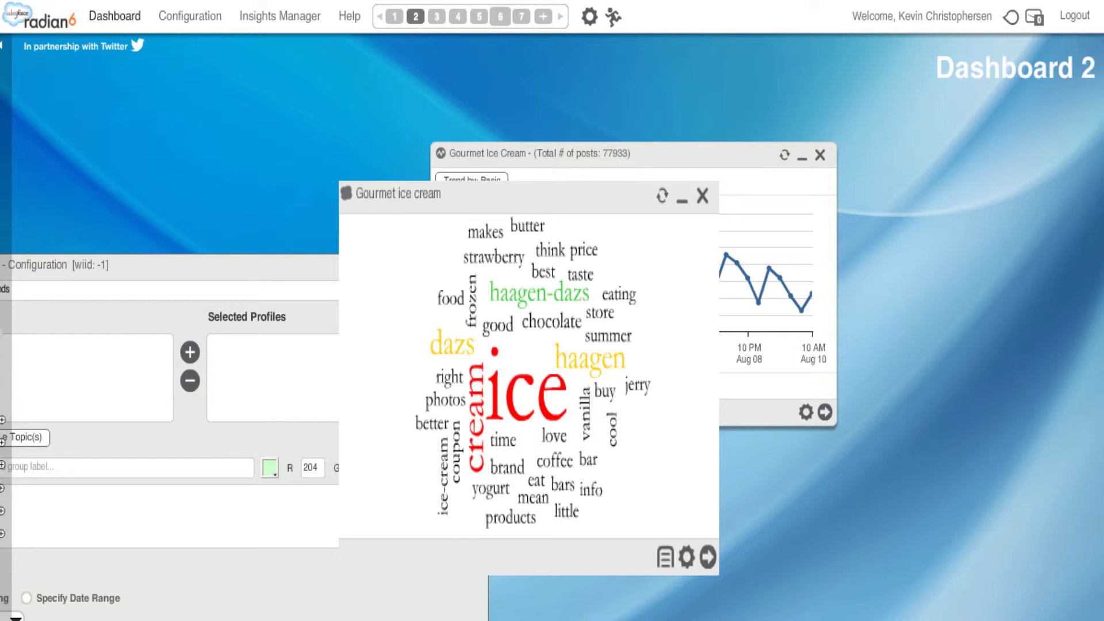
{"action": "left_click", "coordinate": [806, 412]}
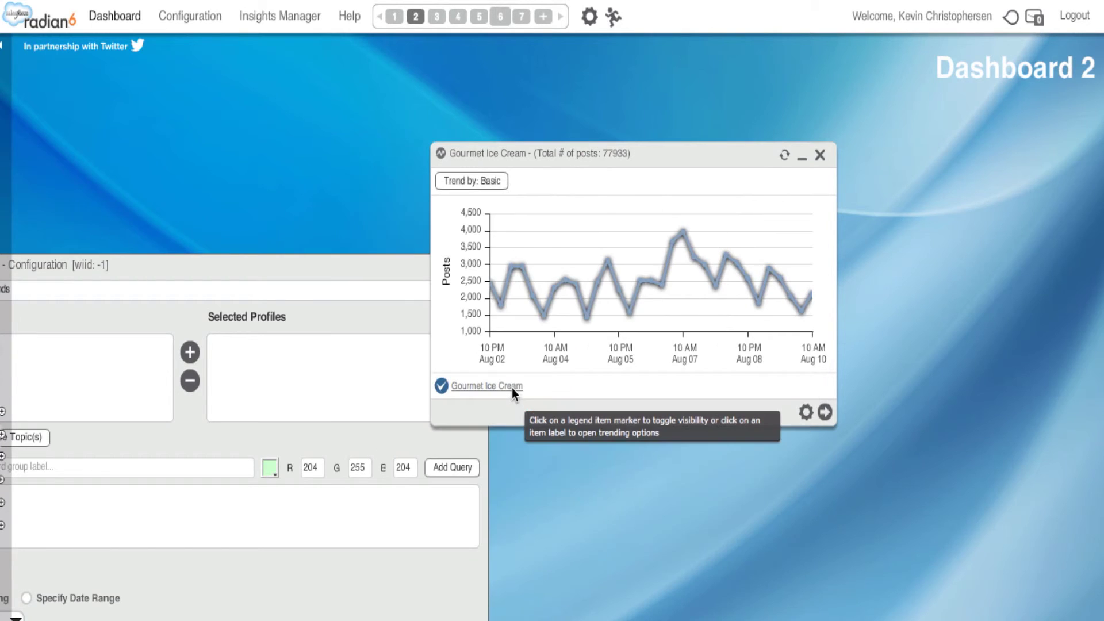
{"action": "left_click", "coordinate": [512, 387]}
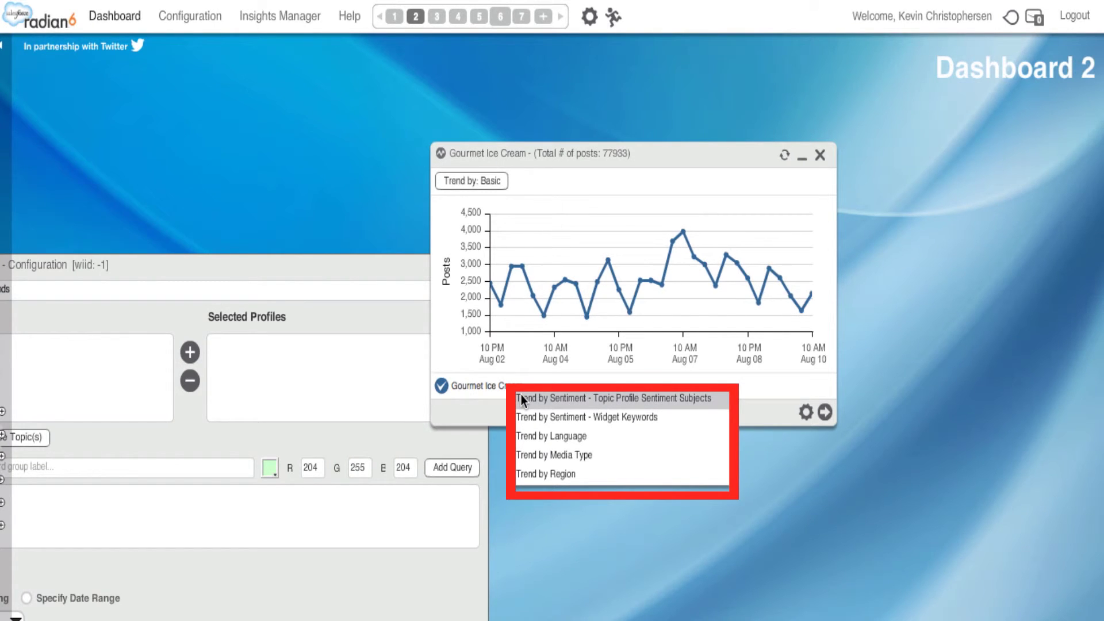
Trend Gourmet Ice Cream by Topic Profile Sentiment, inspect the chart, and close it
{"action": "left_click", "coordinate": [521, 397]}
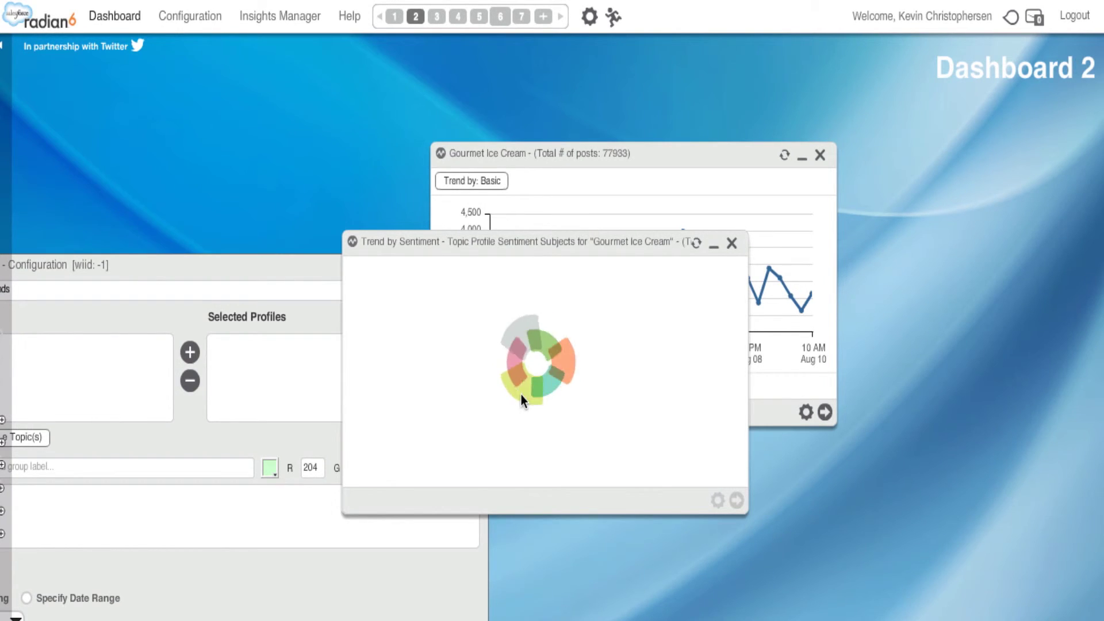
{"action": "mouse_move", "coordinate": [432, 355]}
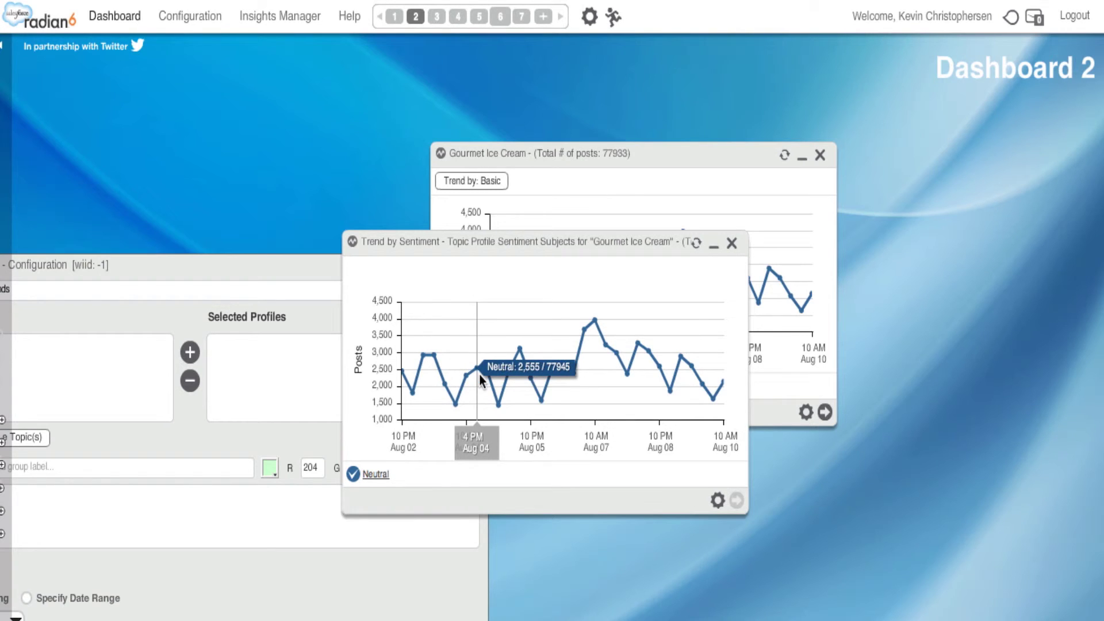
{"action": "left_click", "coordinate": [732, 244]}
Confirm deleting the sentiment widget, then trend by Media Type and close that widget
{"action": "left_click", "coordinate": [528, 382]}
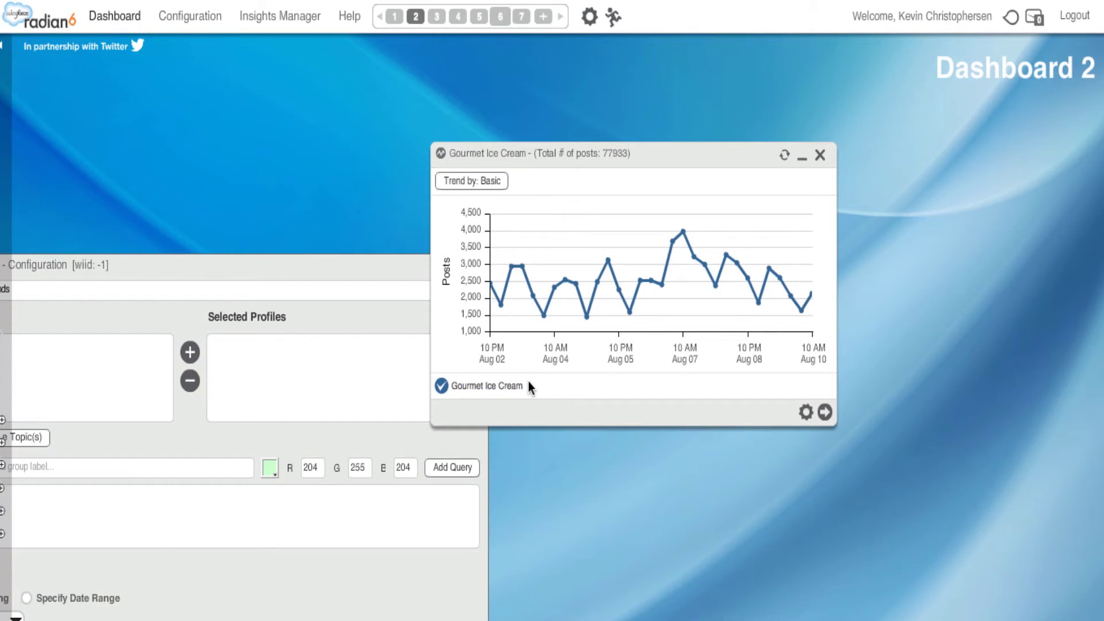
{"action": "left_click", "coordinate": [478, 385]}
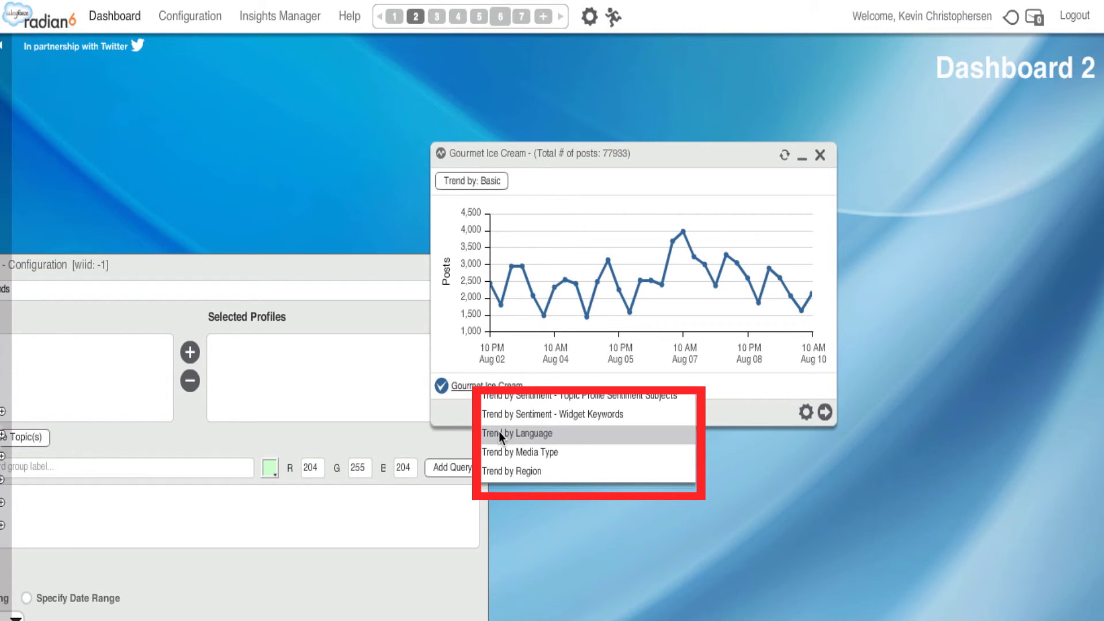
{"action": "left_click", "coordinate": [503, 452]}
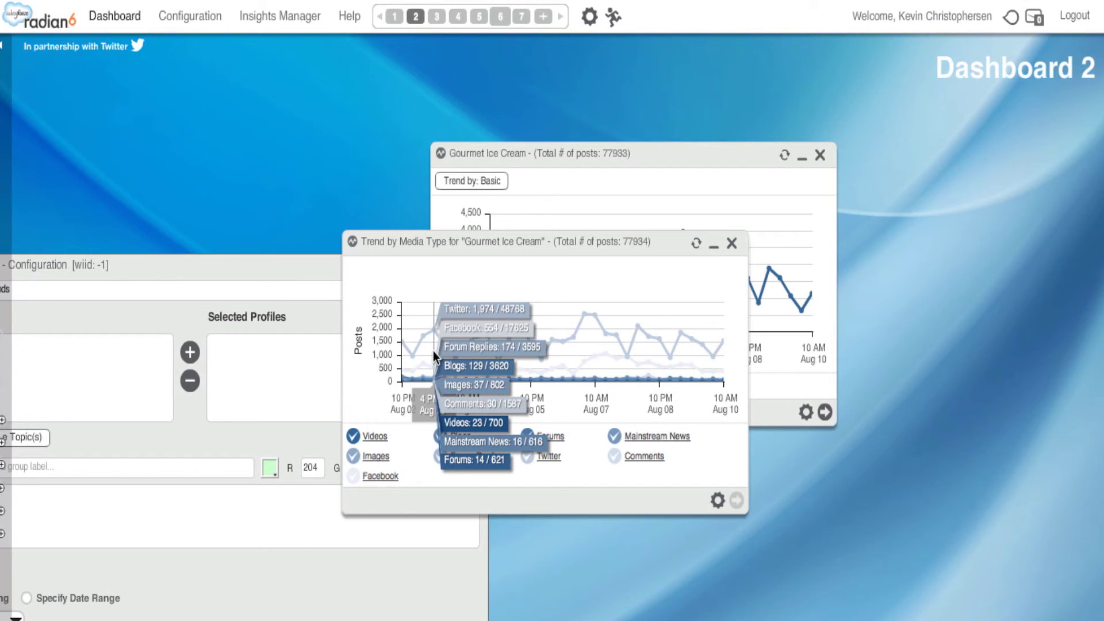
{"action": "left_click", "coordinate": [731, 243]}
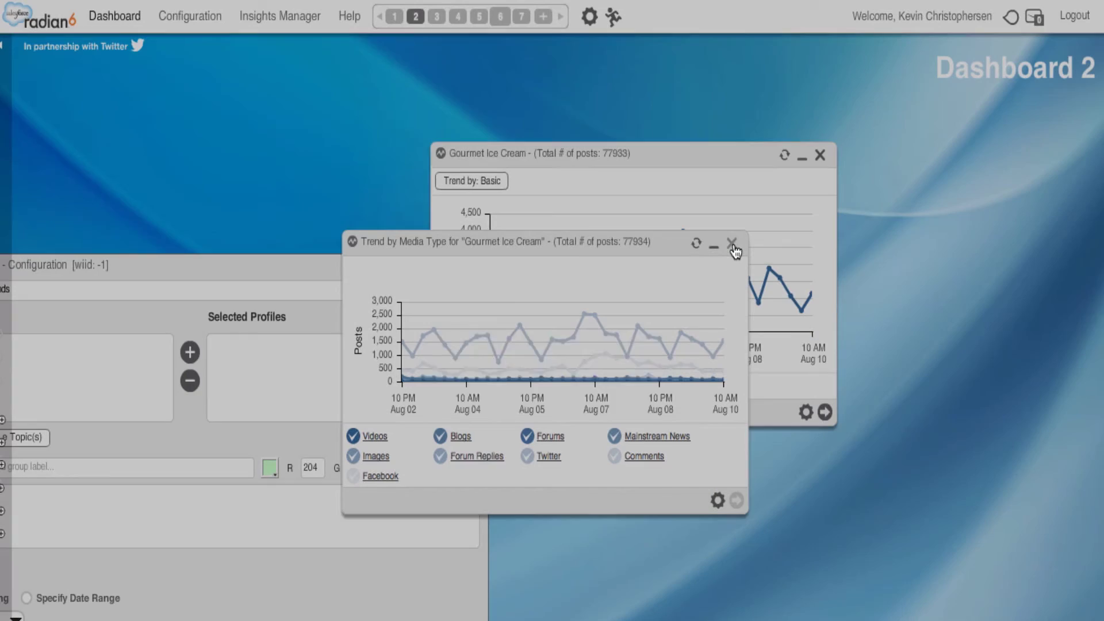
Delete the media-type widget, trend Gourmet Ice Cream by region (United States only), then delete that widget
{"action": "left_click", "coordinate": [505, 379]}
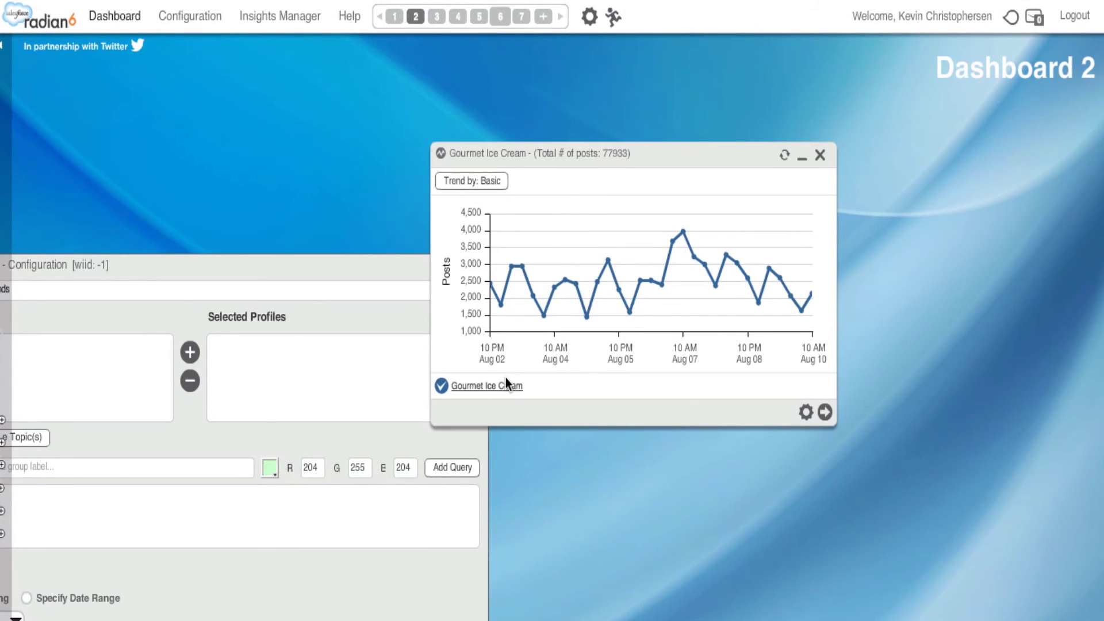
{"action": "left_click", "coordinate": [502, 386]}
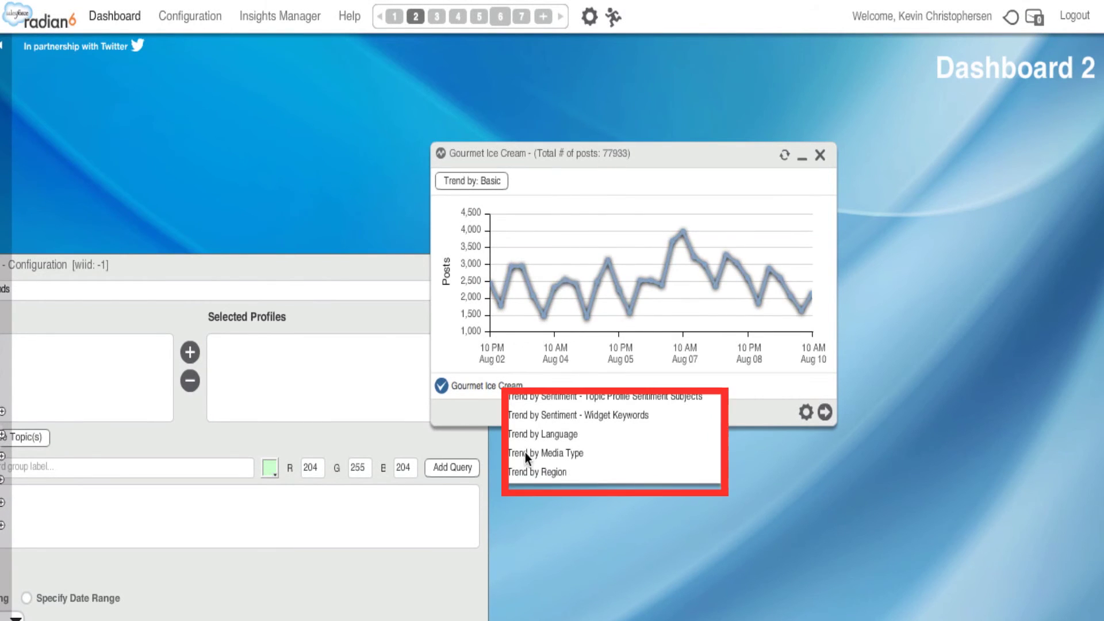
{"action": "left_click", "coordinate": [532, 474]}
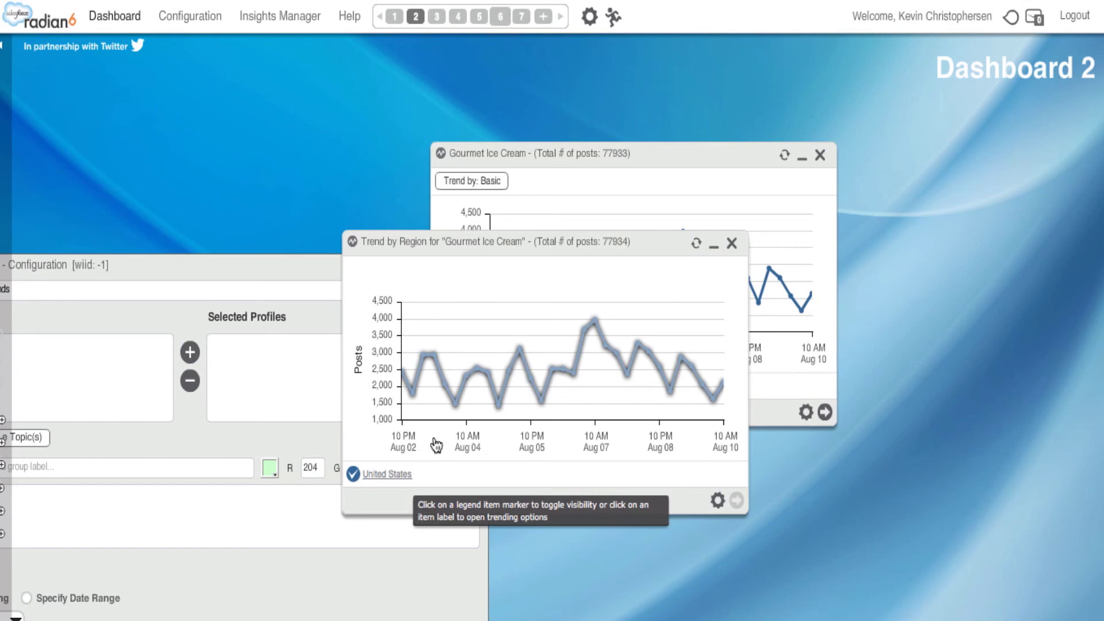
{"action": "left_click", "coordinate": [731, 246]}
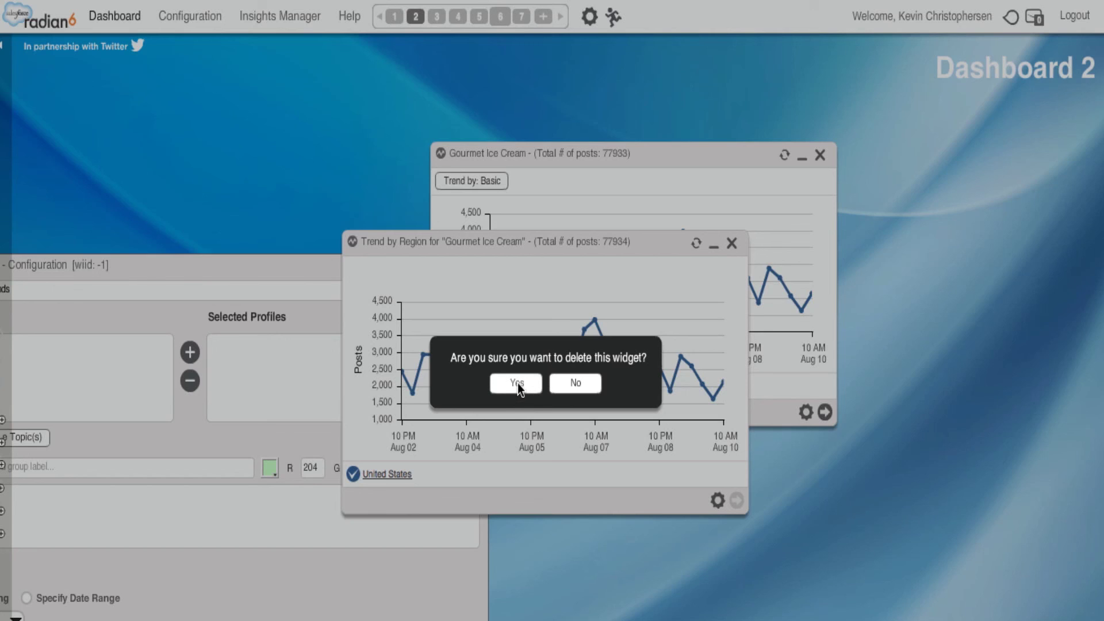
{"action": "left_click", "coordinate": [516, 383]}
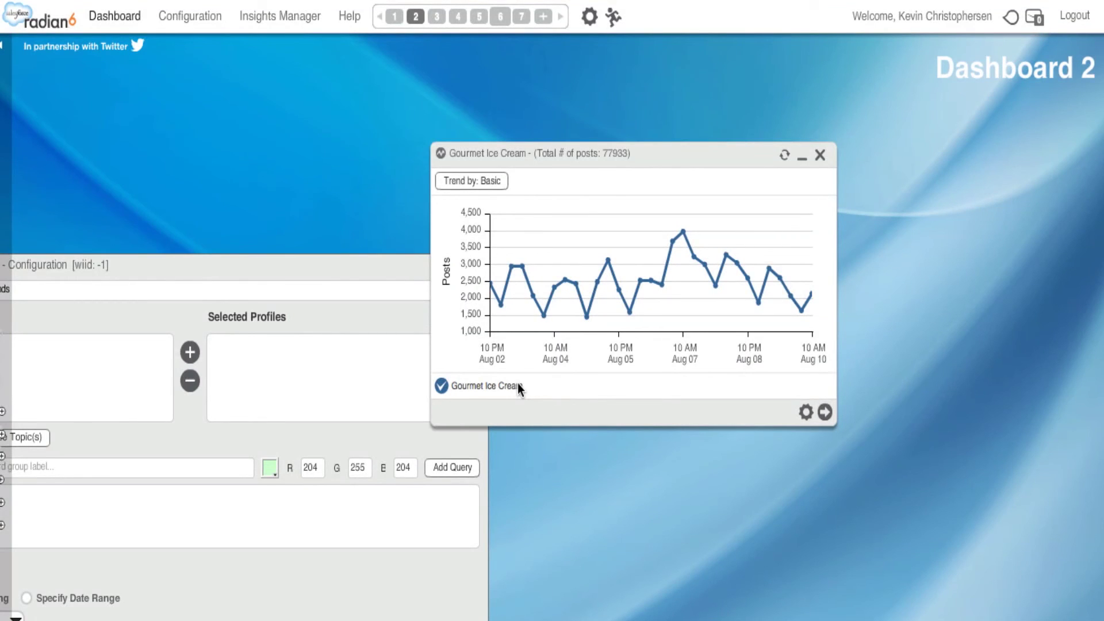